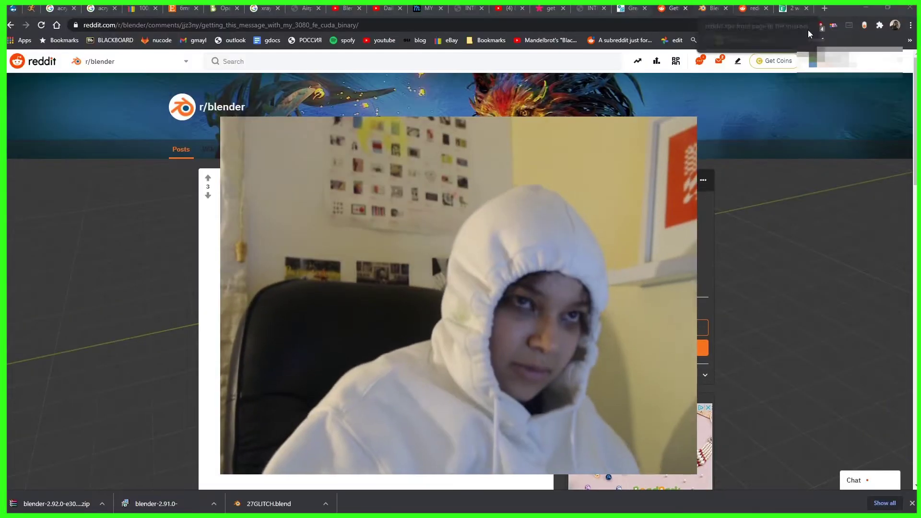
Search Google for "when did blender 2.92".
left_click(708, 39)
left_click(711, 30)
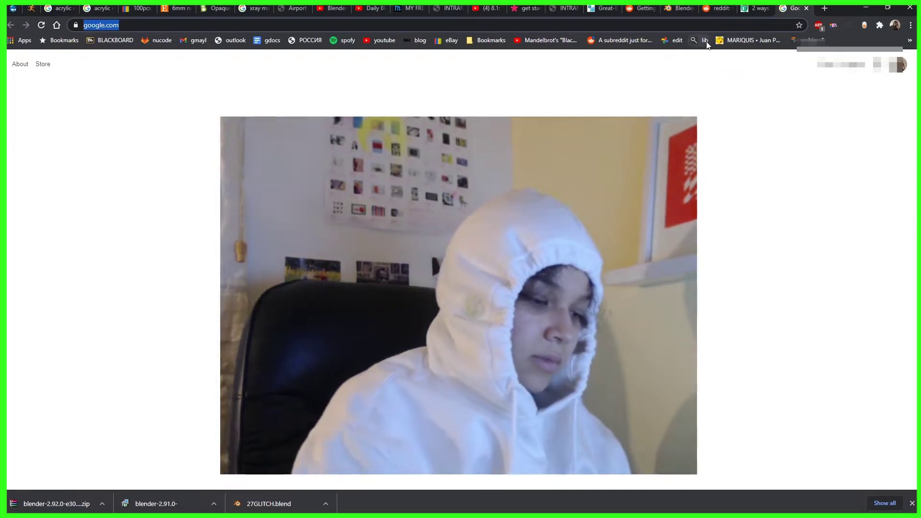
type("when did blender 2.92")
key("Return")
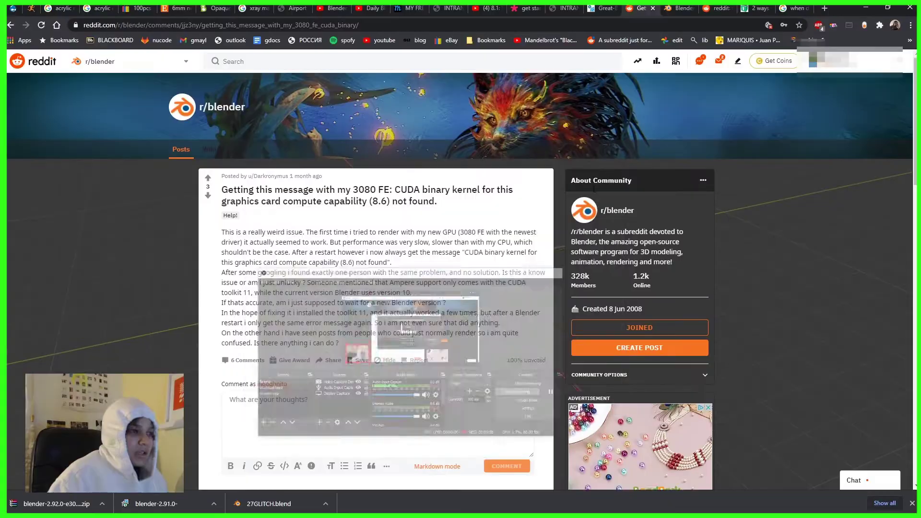
Read the r/blender post about the 3080 FE "CUDA binary kernel" error and its replies for suggested fixes.
scroll(367, 297, "down", 4)
scroll(367, 298, "up", 3)
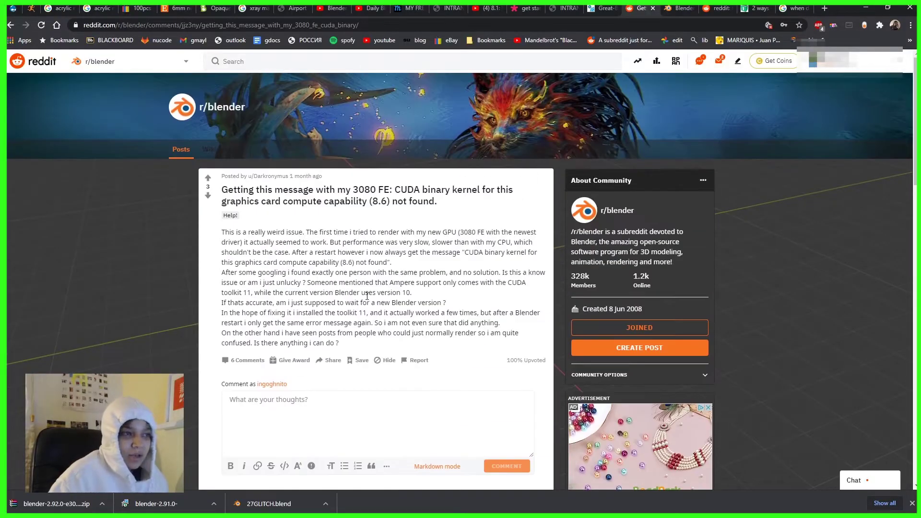
scroll(370, 298, "down", 5)
scroll(379, 301, "up", 3)
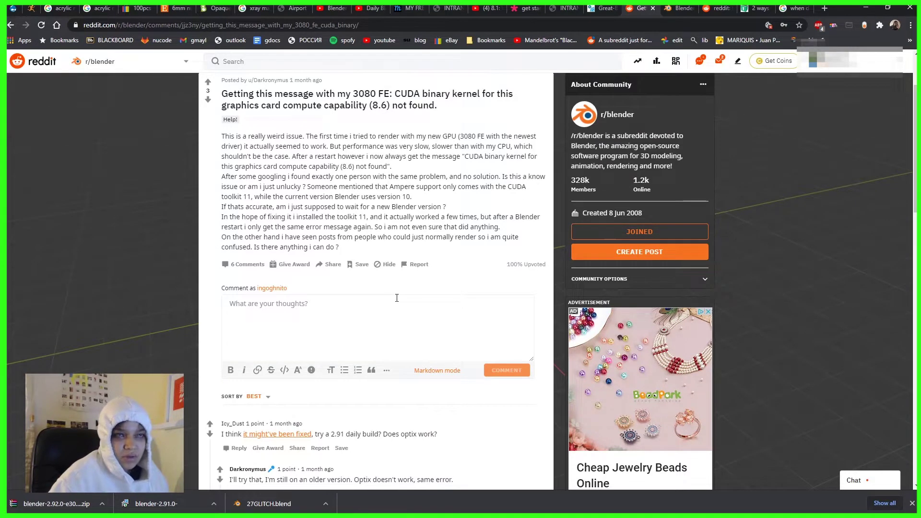
scroll(403, 291, "up", 2)
scroll(654, 407, "down", 4)
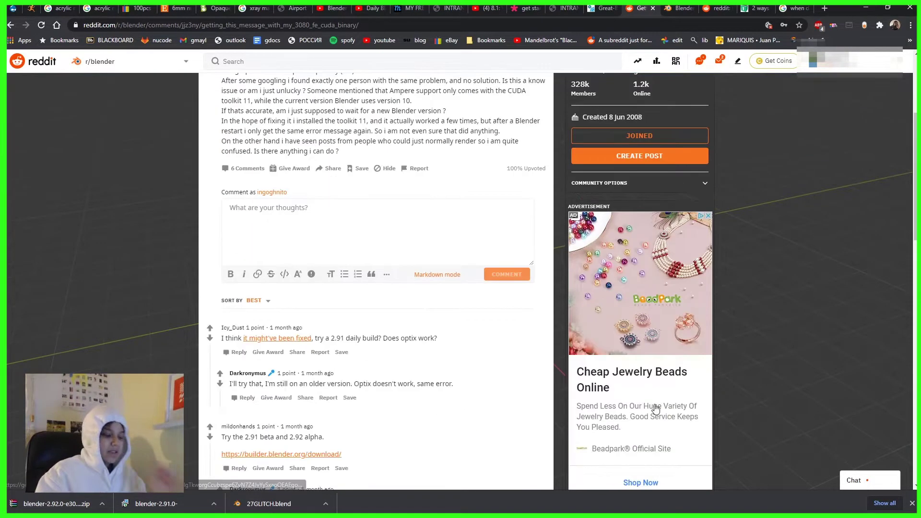
Switch to Blender and set the scene's vertical render resolution to 1920 px.
key("super")
type("blender")
key("Return")
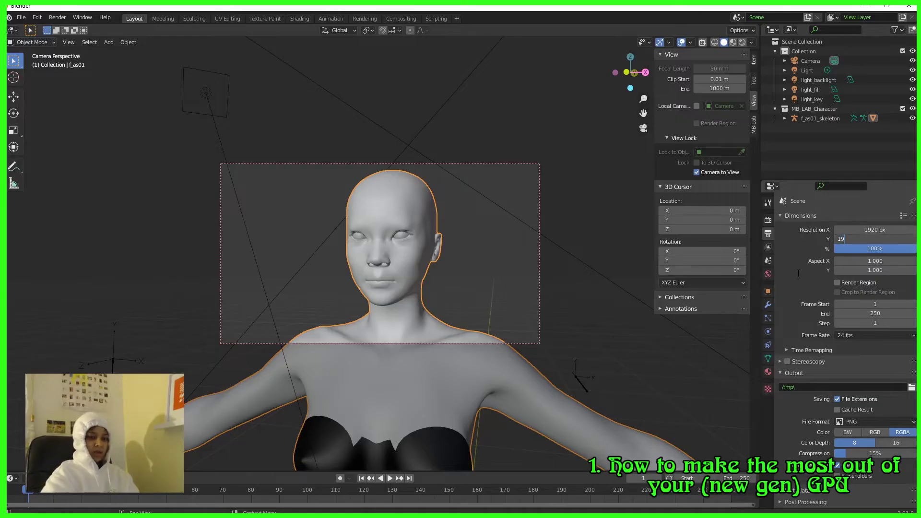
type("20")
key("Return")
Frame the character's head in the camera view, deselect it and switch the viewport to rendered shading.
scroll(364, 252, "up", 4)
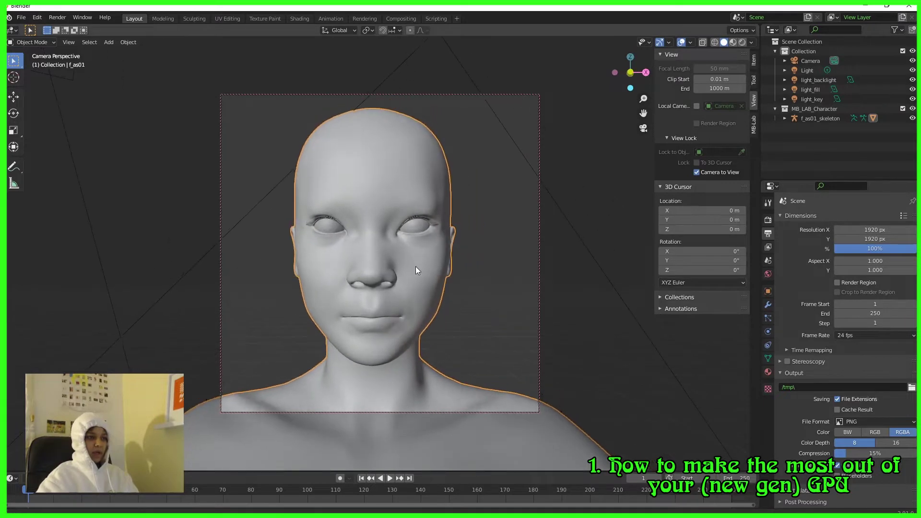
middle_click_drag(416, 266, 447, 274, "shift")
left_click(571, 243)
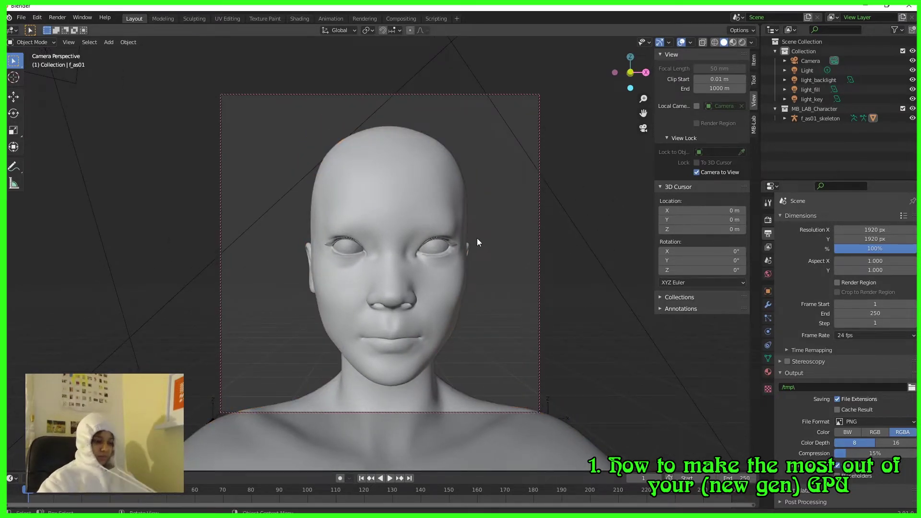
key("z")
left_click(523, 150)
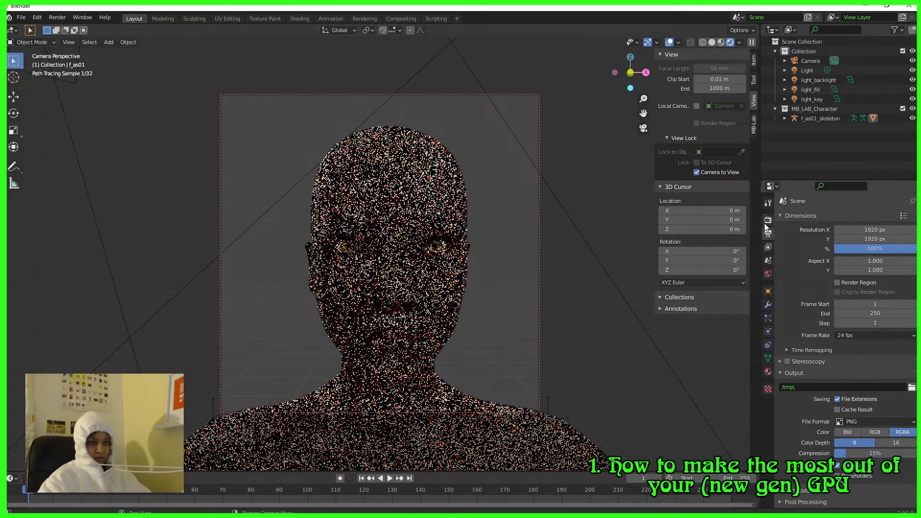
Set the Cycles render device to GPU Compute and refresh the rendered preview of the head.
left_click(767, 220)
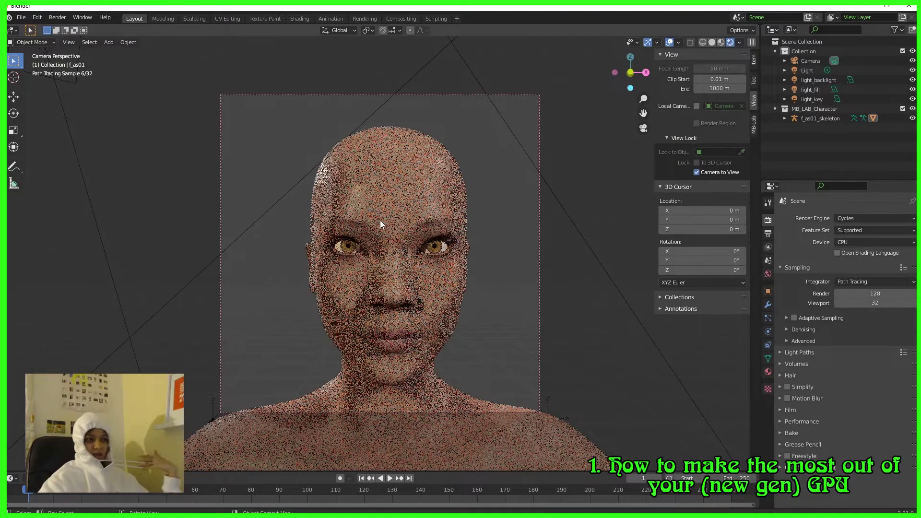
middle_click_drag(418, 213, 441, 252)
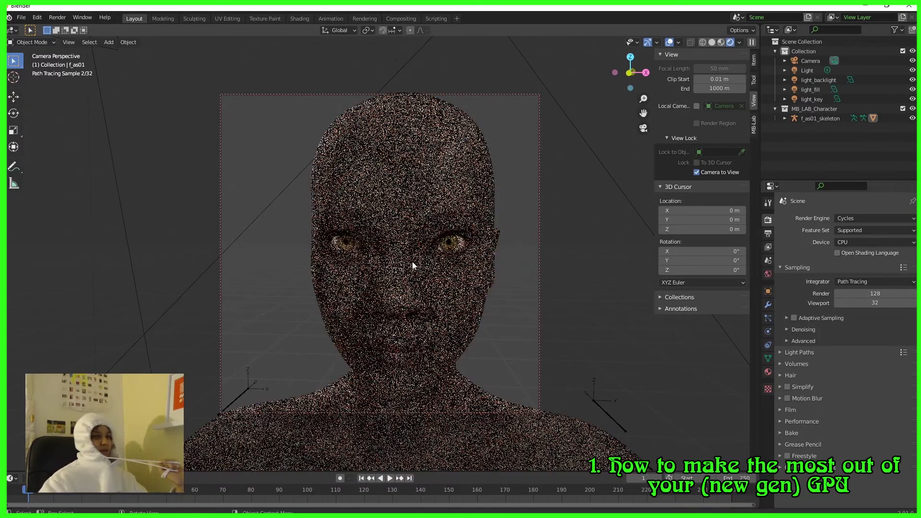
scroll(554, 257, "up", 2)
left_click(845, 242)
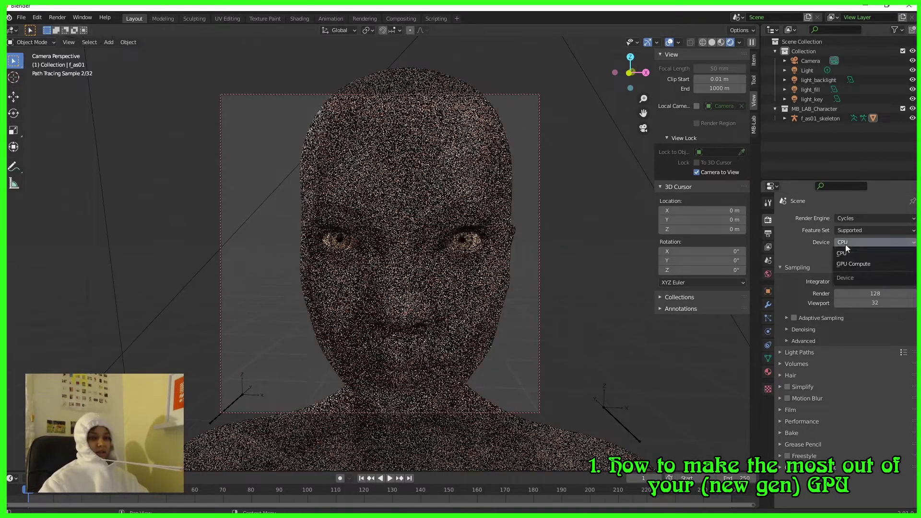
left_click(871, 263)
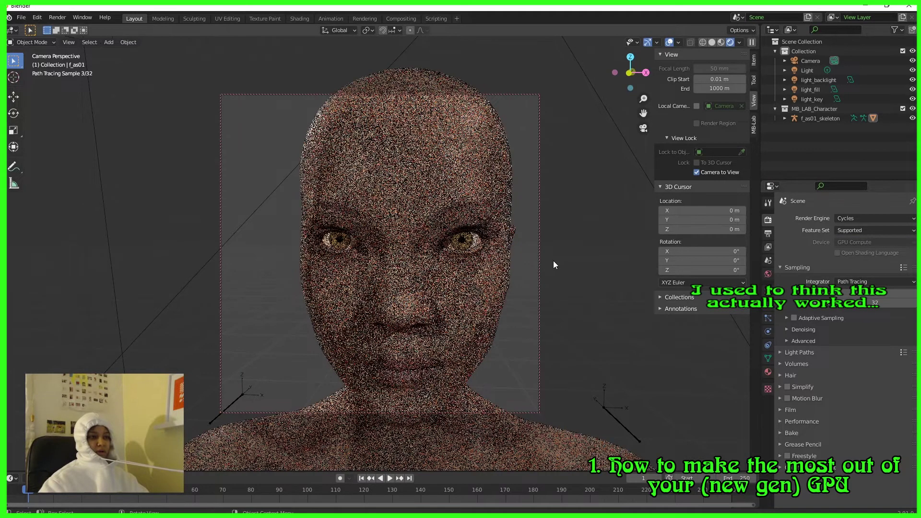
middle_click_drag(436, 244, 457, 261, "shift")
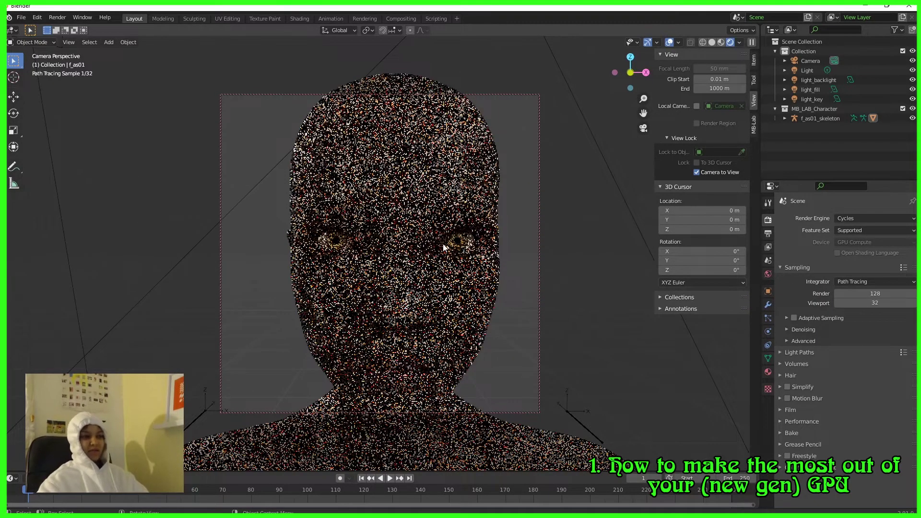
Switch to Task Manager and examine the CPU and GPU 0 performance during the viewport render.
key("alt+Tab")
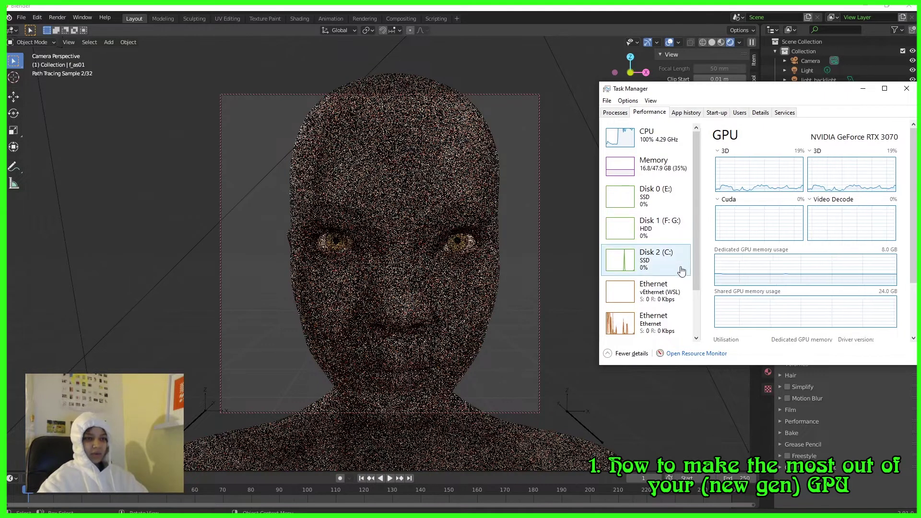
left_click(643, 143)
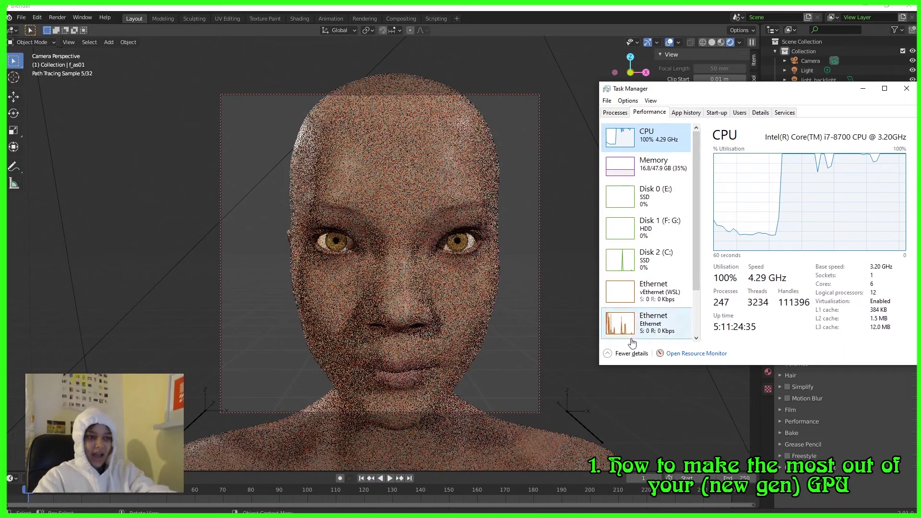
scroll(669, 322, "down", 3)
left_click(670, 322)
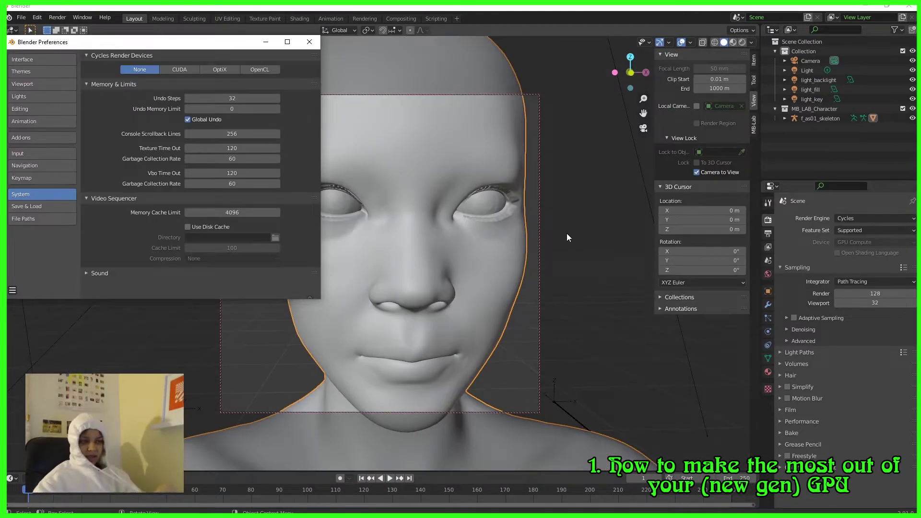
Render the camera view of the head.
left_click(573, 207)
key("F12")
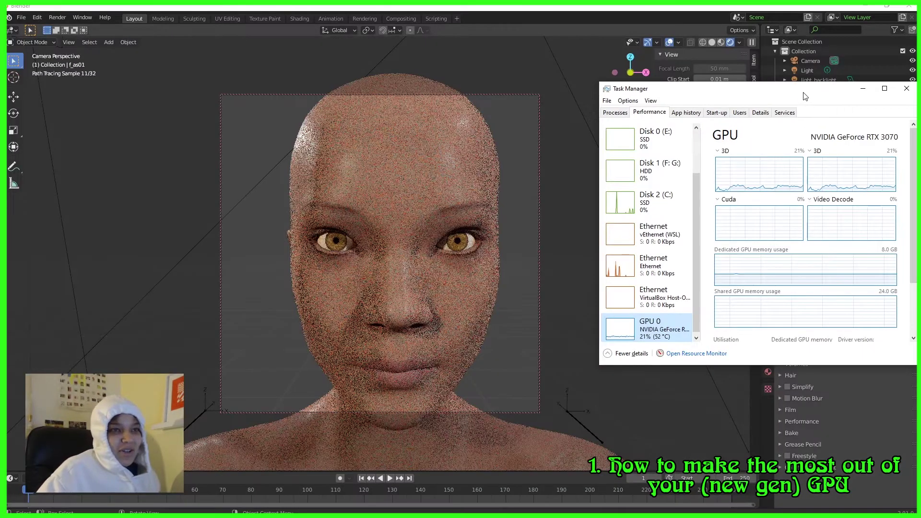
Minimise Task Manager and return to the rendered head in Blender.
left_click_drag(864, 107, 812, 107)
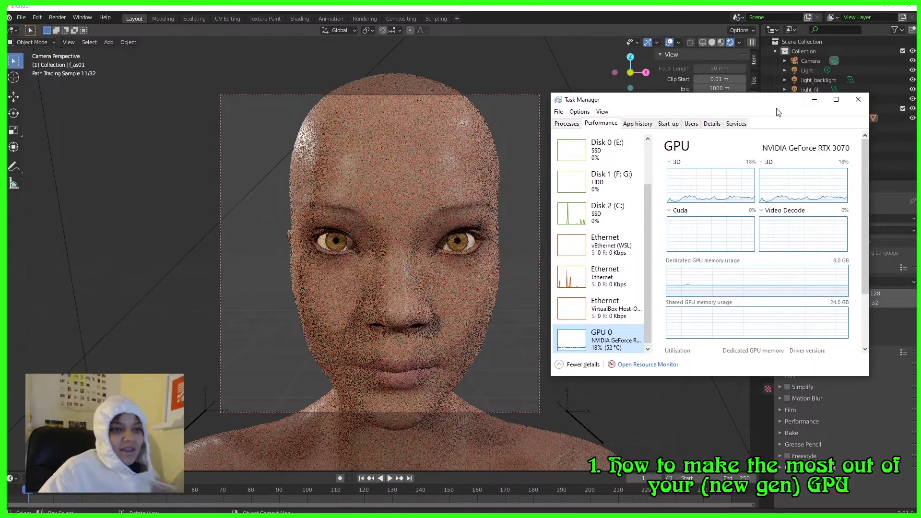
left_click(815, 100)
middle_click_drag(395, 272, 230, 240)
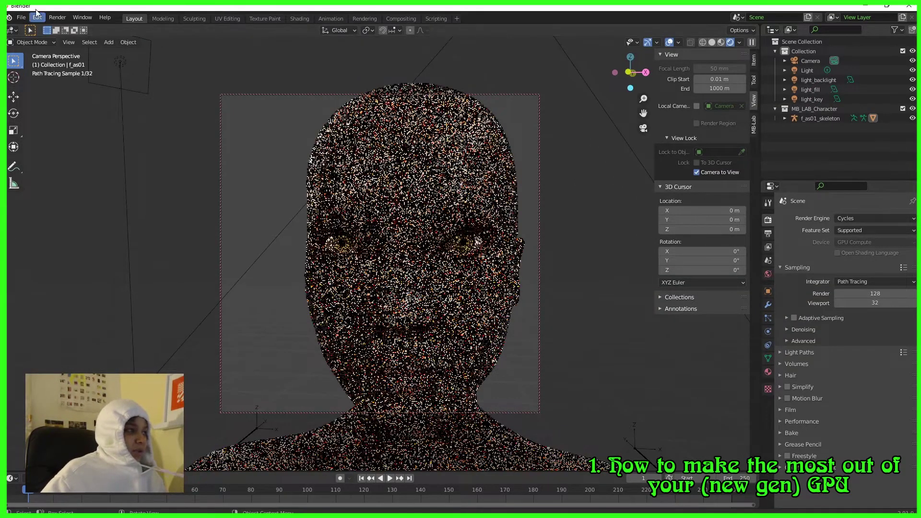
In the System preferences, choose CUDA and after it OptiX for the Cycles render devices.
left_click(36, 17)
left_click(52, 155)
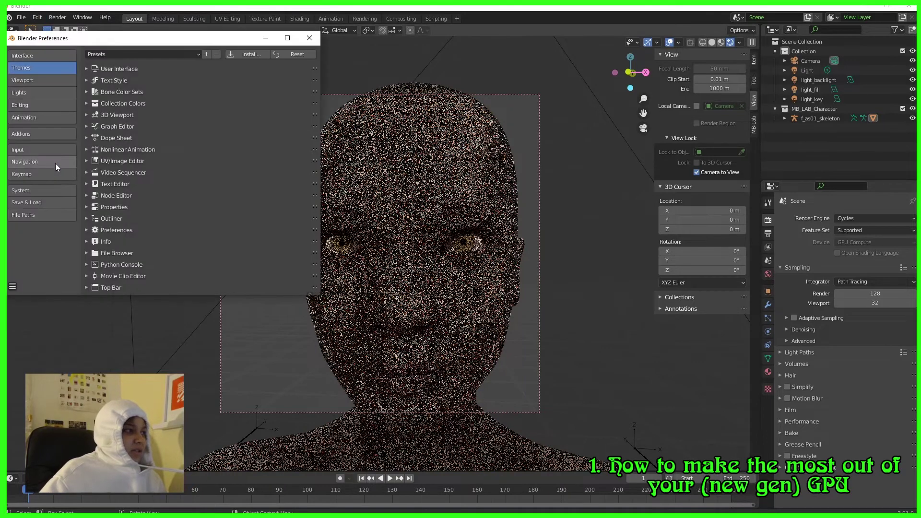
left_click(47, 192)
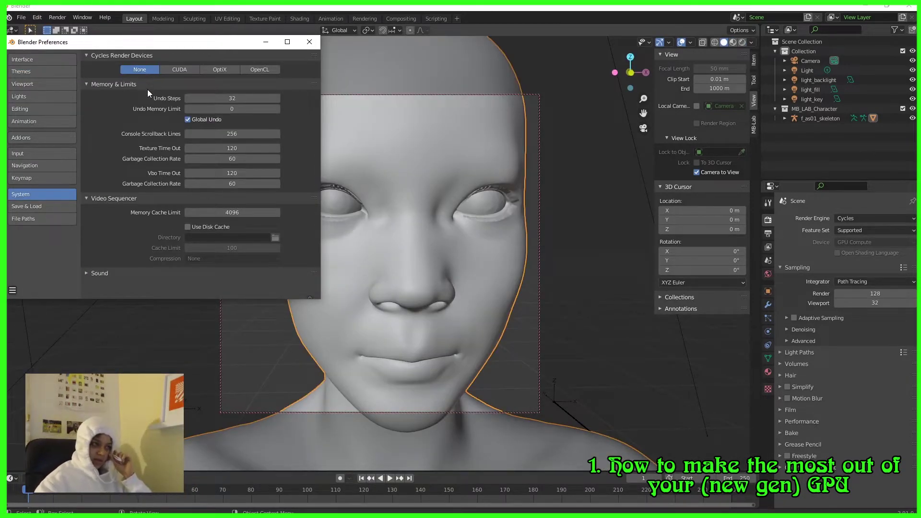
left_click(187, 68)
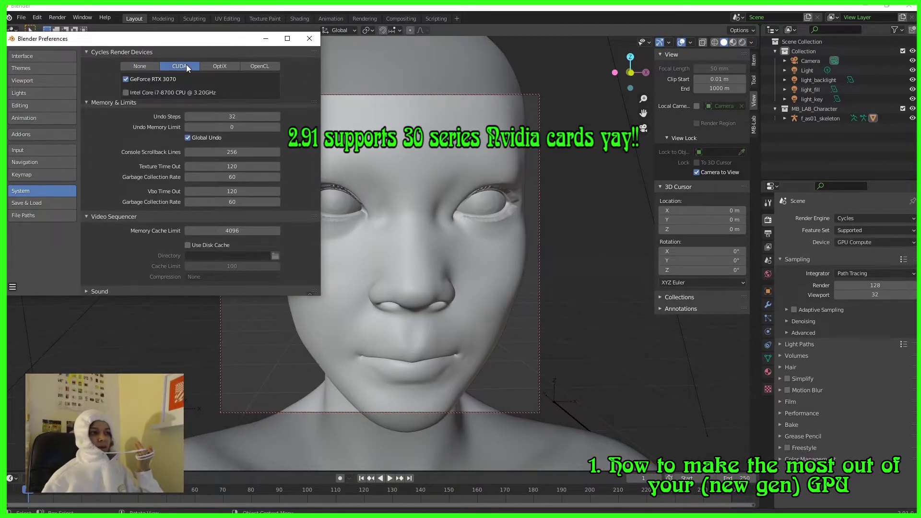
left_click(225, 68)
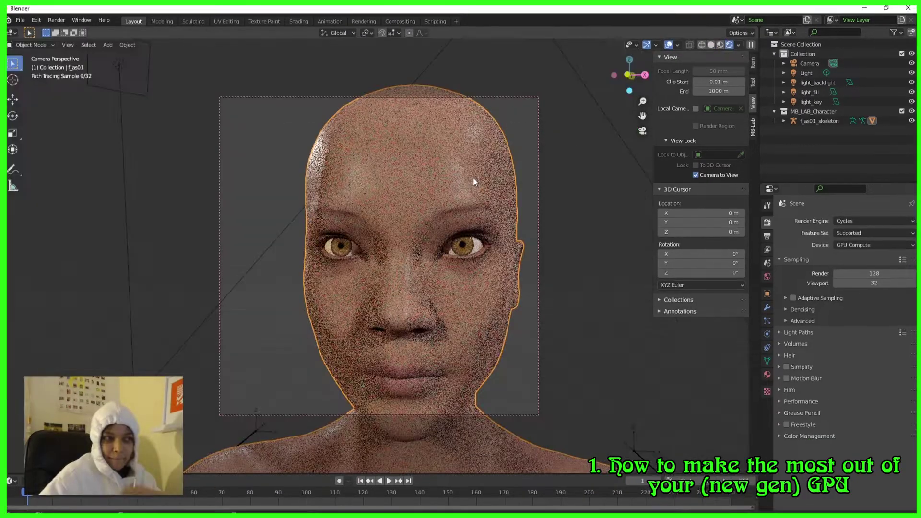
Render the face with GPU Compute, inspect the finished image up close and close the render window.
mouse_move(474, 181)
middle_mouse_down()
mouse_move(451, 173)
mouse_move(482, 181)
mouse_move(466, 191)
middle_mouse_up()
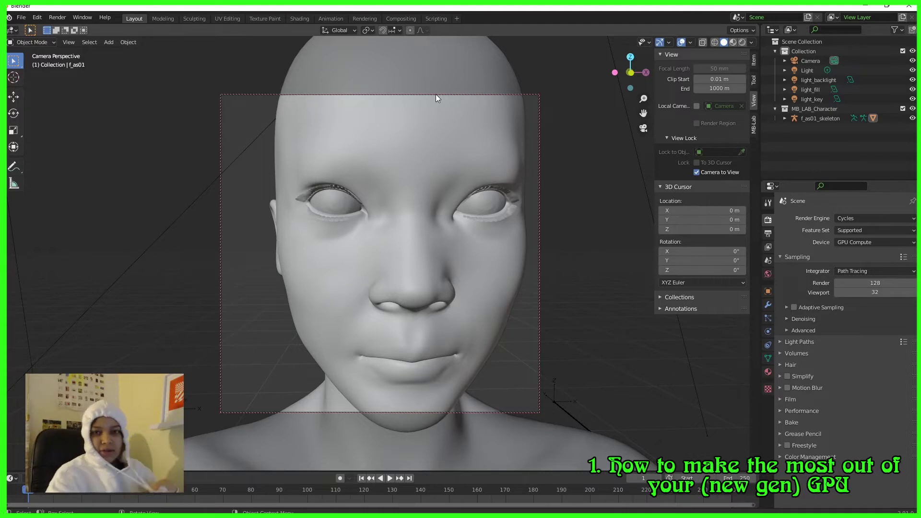
key("F12")
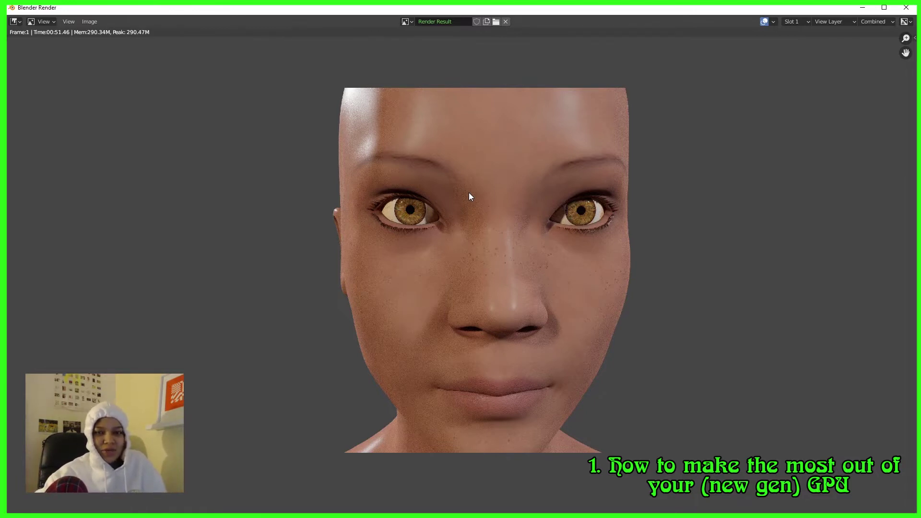
scroll(473, 200, "up", 5)
scroll(482, 257, "down", 7)
scroll(502, 251, "up", 3)
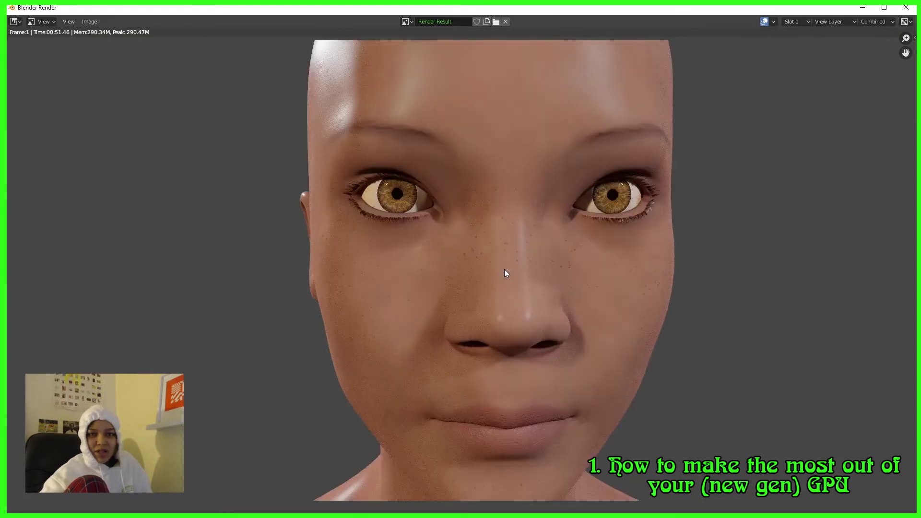
scroll(502, 274, "up", 1)
scroll(500, 279, "down", 5)
key("Escape")
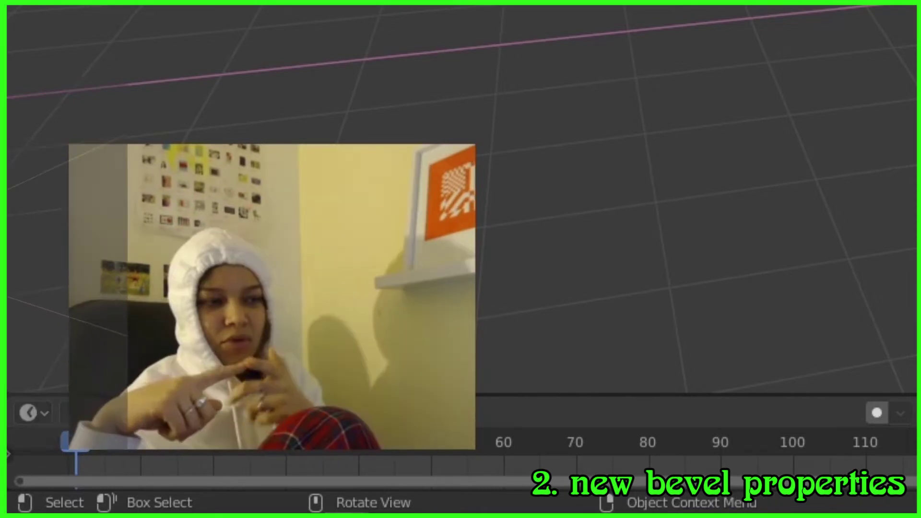
Add a monkey mesh to the scene, scale it down, and move and rotate it.
key("shift+a")
left_click(111, 395)
key("g")
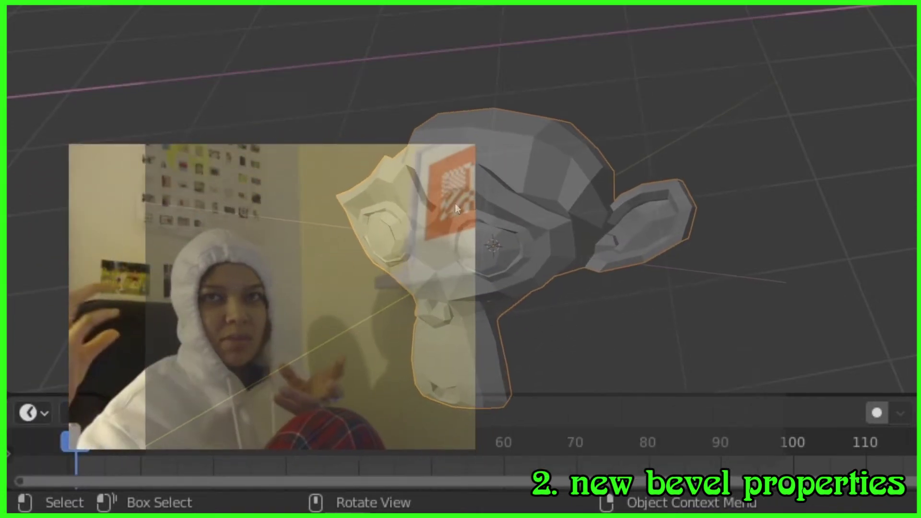
key("s")
left_click(595, 151)
key("r")
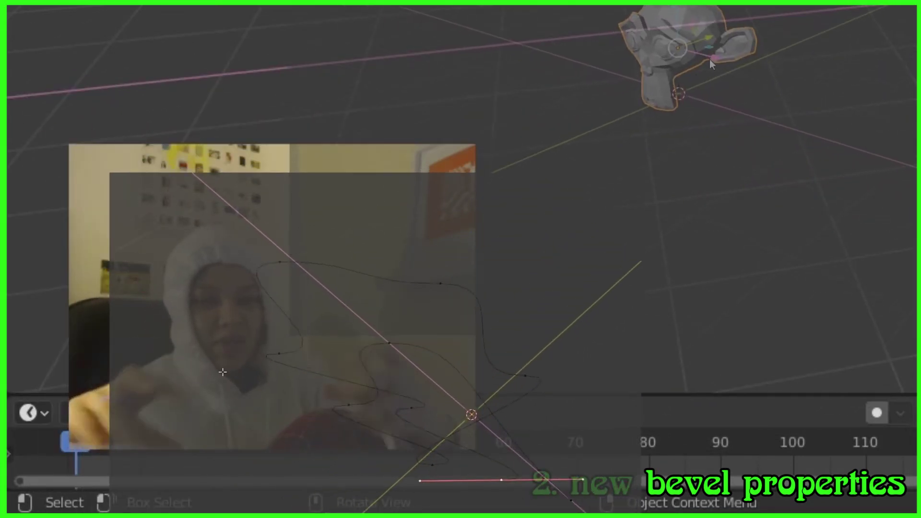
Add a text object at the scene origin and rotate it 90° about the X axis so it stands upright.
key("shift+a")
mouse_move(697, 83)
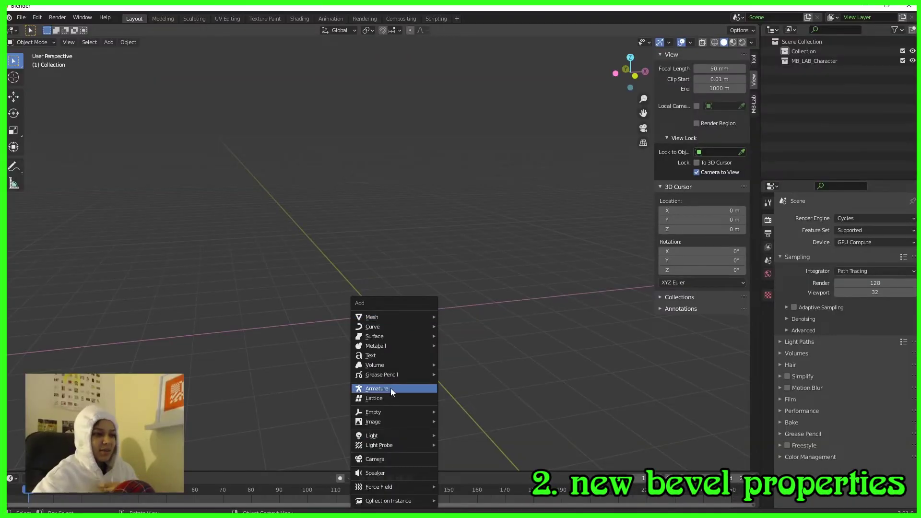
left_click(390, 356)
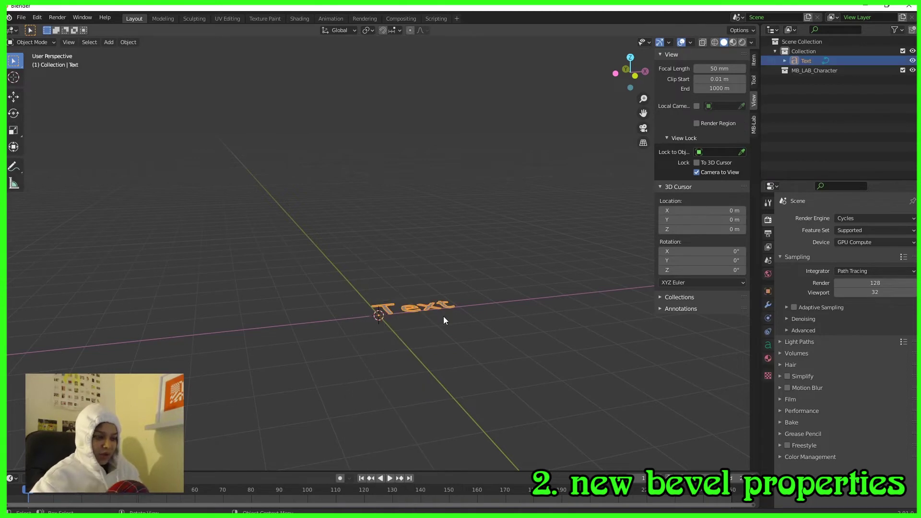
type("rx90")
key("Return")
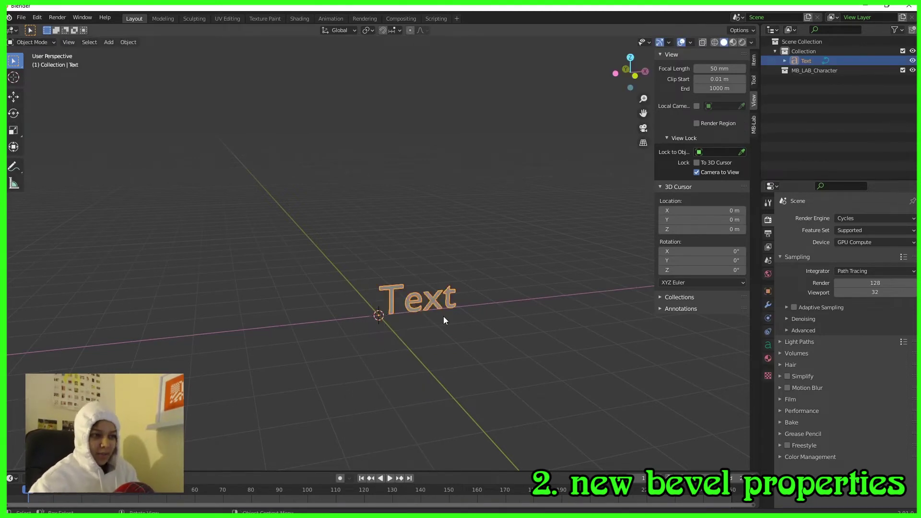
Open the text object's geometry settings and extrude the text by 0.16 m.
middle_click_drag(444, 316, 491, 345)
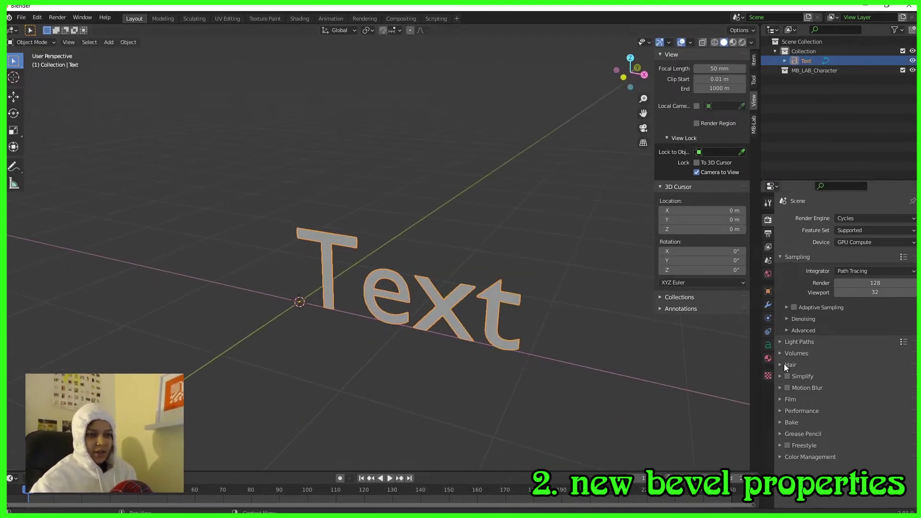
left_click(771, 347)
left_click(782, 325)
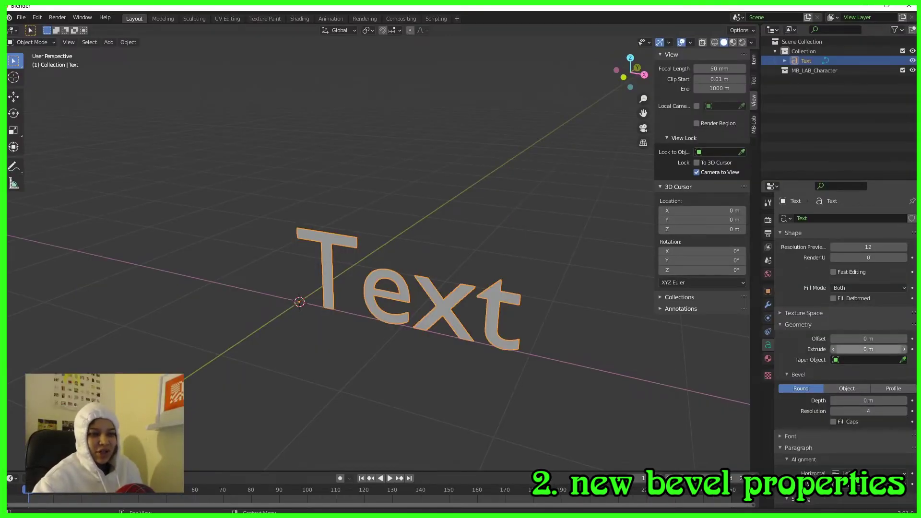
left_click_drag(869, 349, 888, 349)
scroll(539, 345, "up", 5)
middle_click_drag(539, 344, 515, 319)
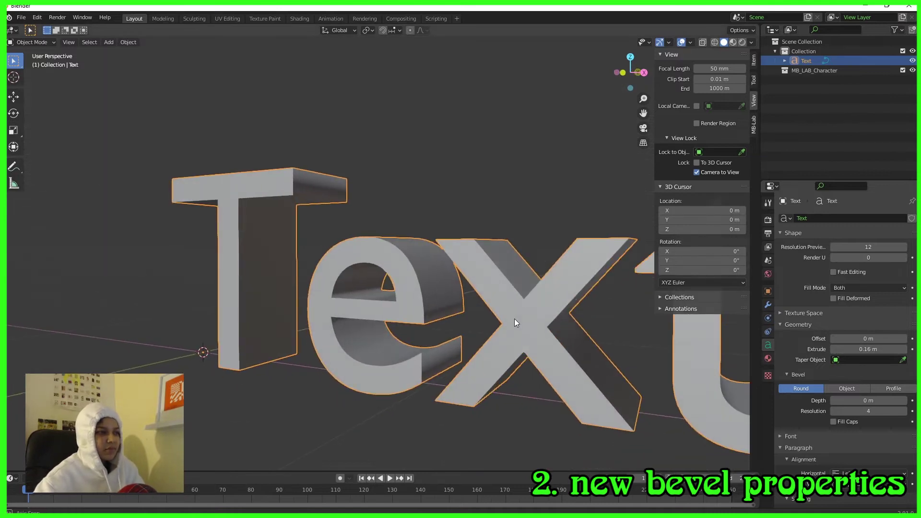
Switch the text's bevel to the Profile type and set its depth to 0.04 m.
left_click(894, 390)
left_click_drag(864, 401, 879, 401)
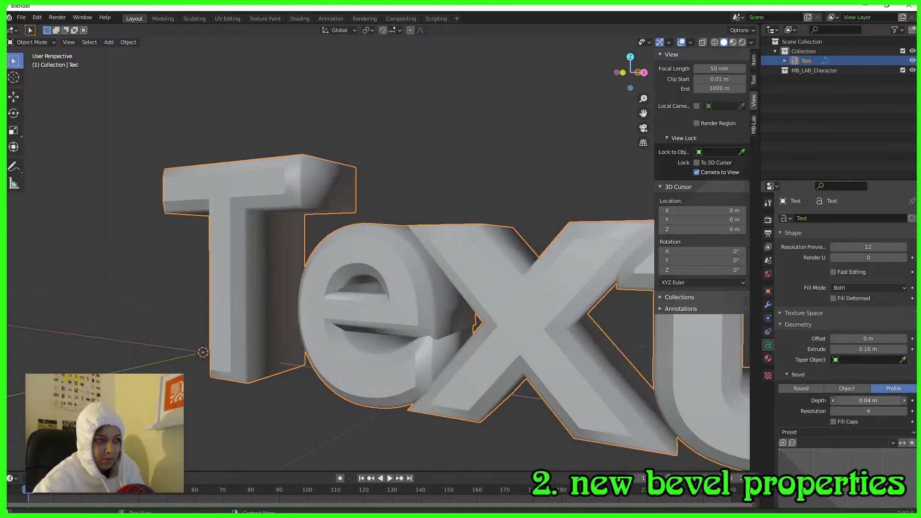
scroll(842, 451, "down", 8)
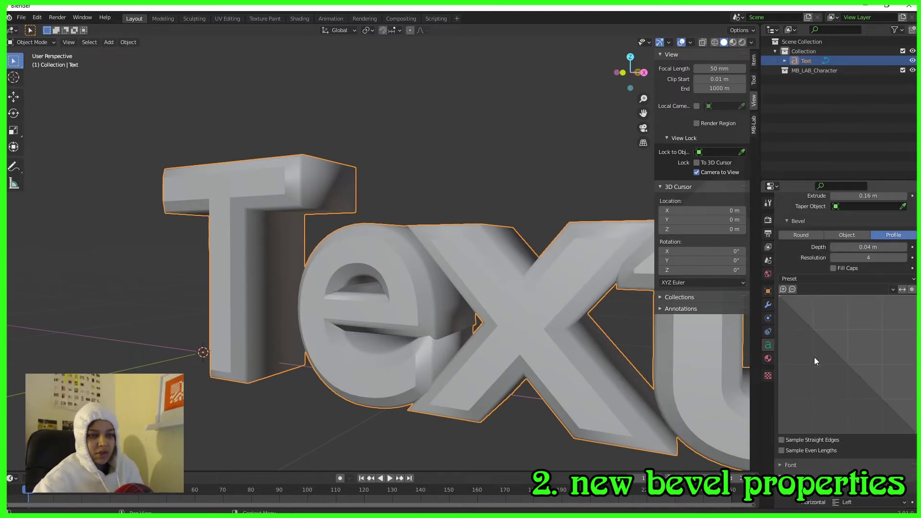
middle_click_drag(413, 279, 488, 332)
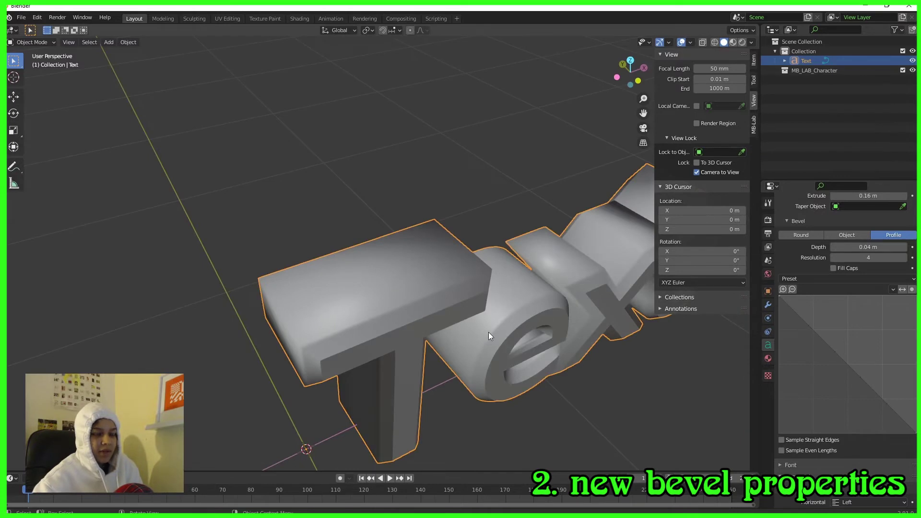
Reshape the custom bevel profile into a wavy curve with several control points and inspect the bevelled letter edges up close.
key("KP_7")
scroll(489, 336, "up", 10)
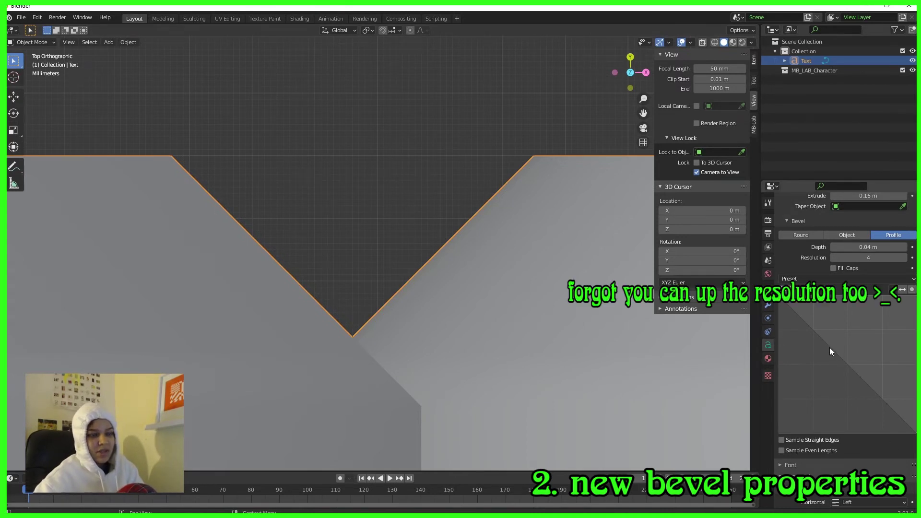
left_click_drag(830, 347, 844, 321)
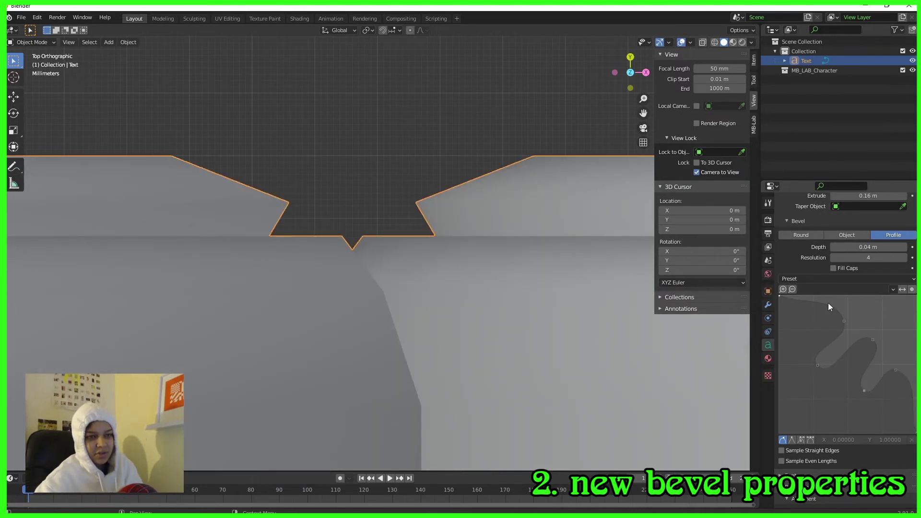
middle_click_drag(415, 343, 397, 282)
scroll(448, 315, "down", 5)
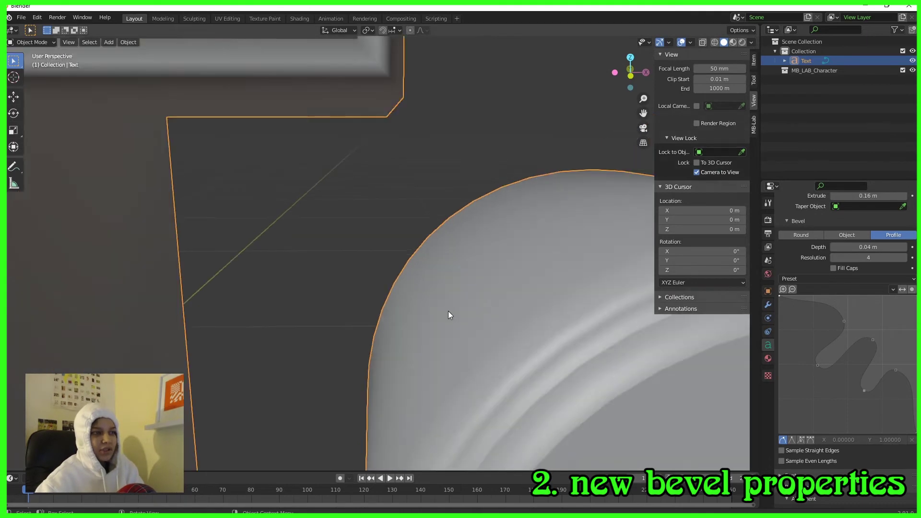
scroll(455, 333, "up", 8)
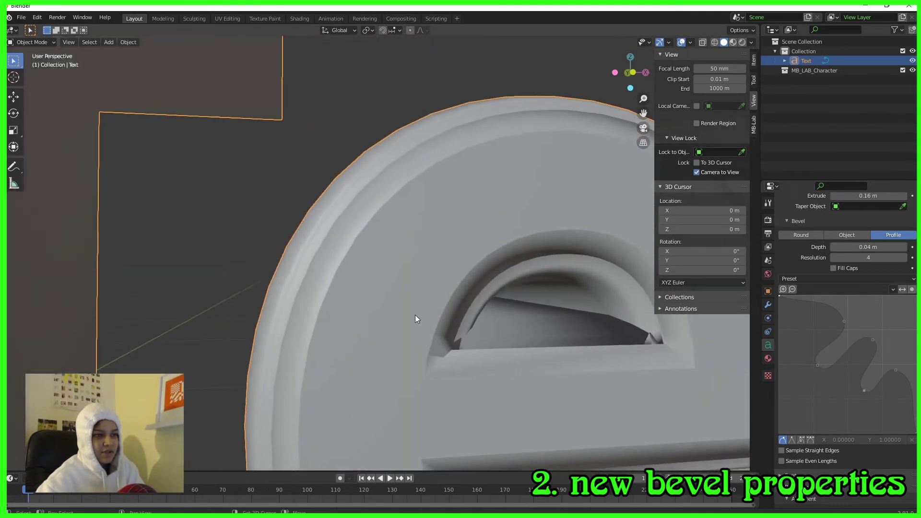
mouse_move(416, 315)
middle_mouse_down()
mouse_move(440, 300)
mouse_move(469, 315)
mouse_move(404, 305)
middle_mouse_up()
scroll(404, 305, "down", 8)
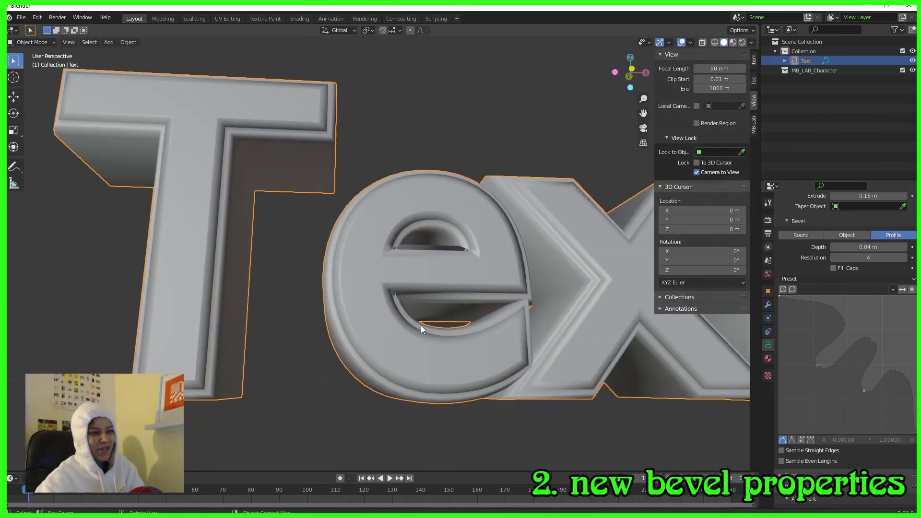
Set the text's bevel depth to 0.02 m and inspect the whole text from several angles.
middle_click_drag(387, 351, 452, 359)
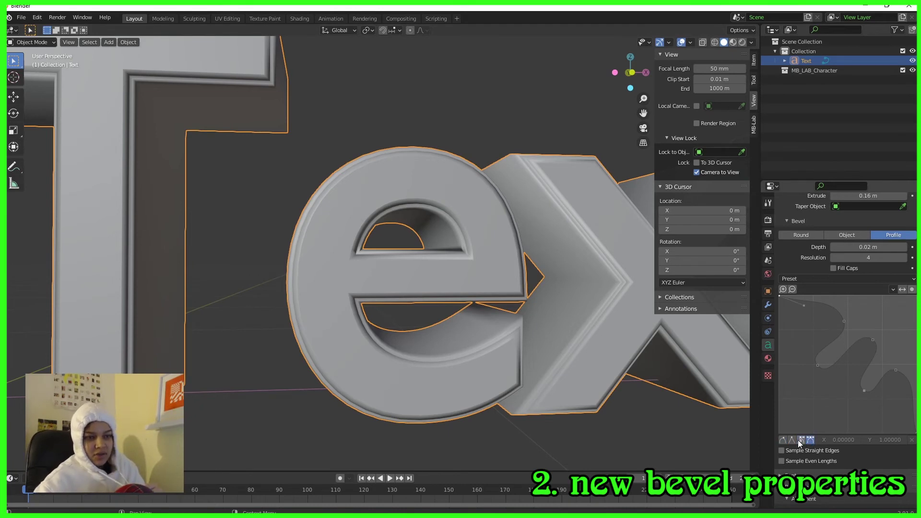
scroll(876, 422, "up", 4)
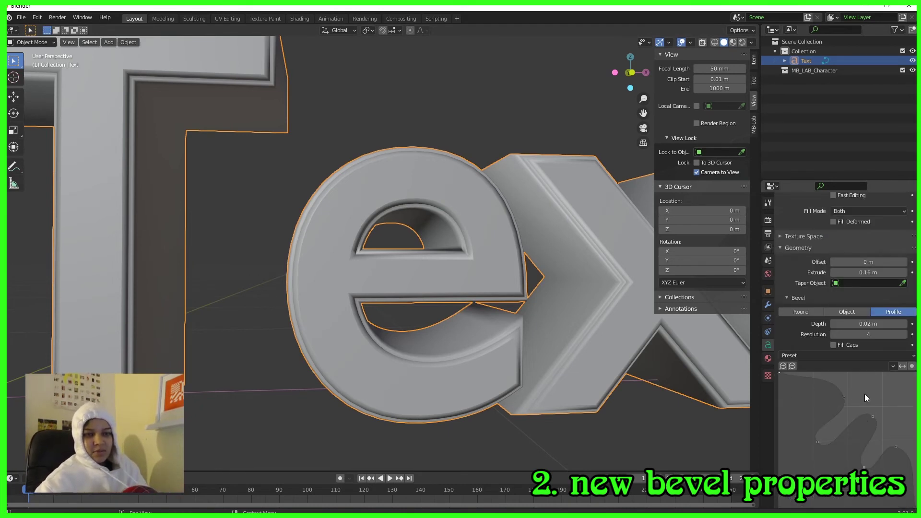
scroll(866, 398, "down", 1)
scroll(551, 333, "down", 8)
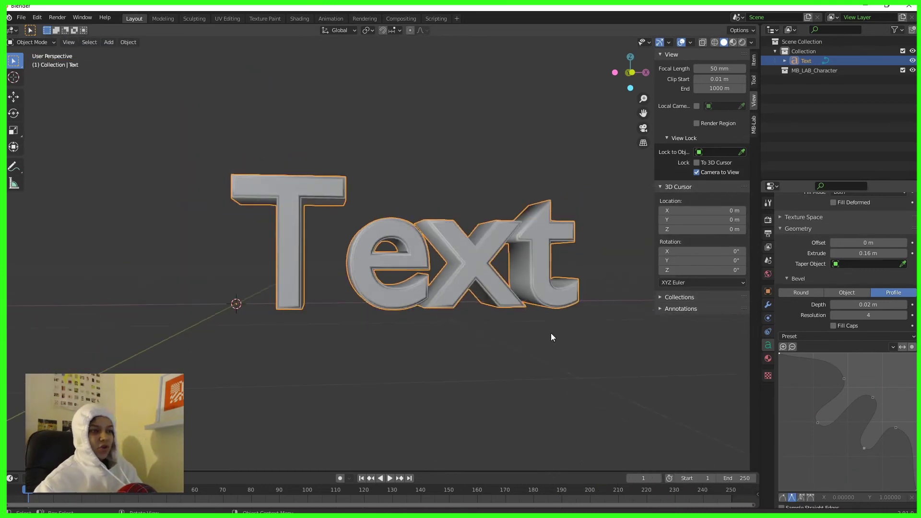
middle_click_drag(551, 333, 491, 345)
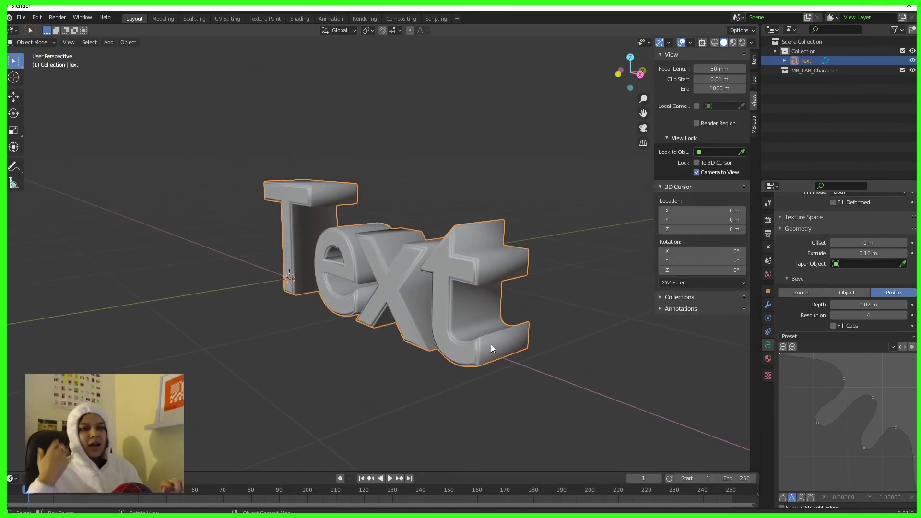